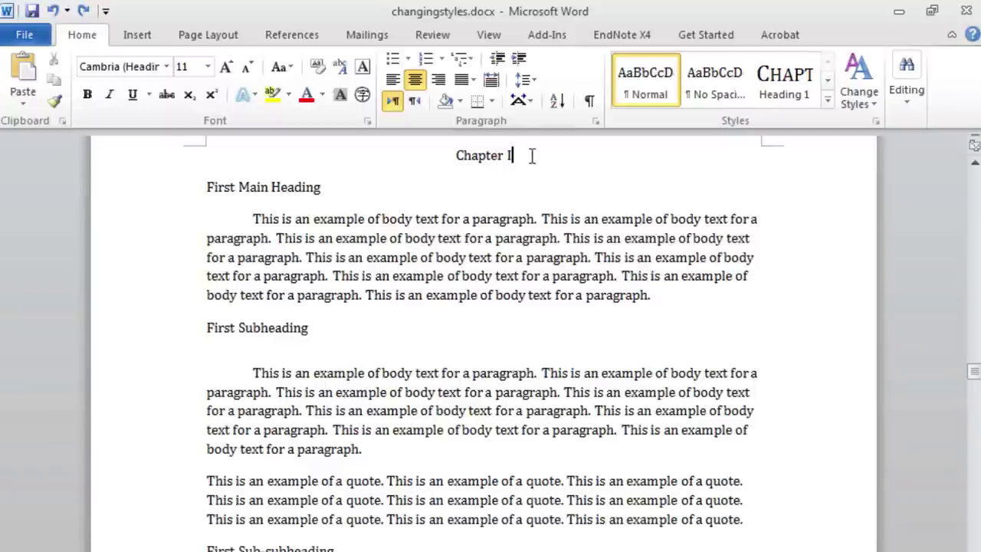
- Apply Heading 1 to the Chapter I line and Heading 2 to First Main Heading
triple_click(498, 156)
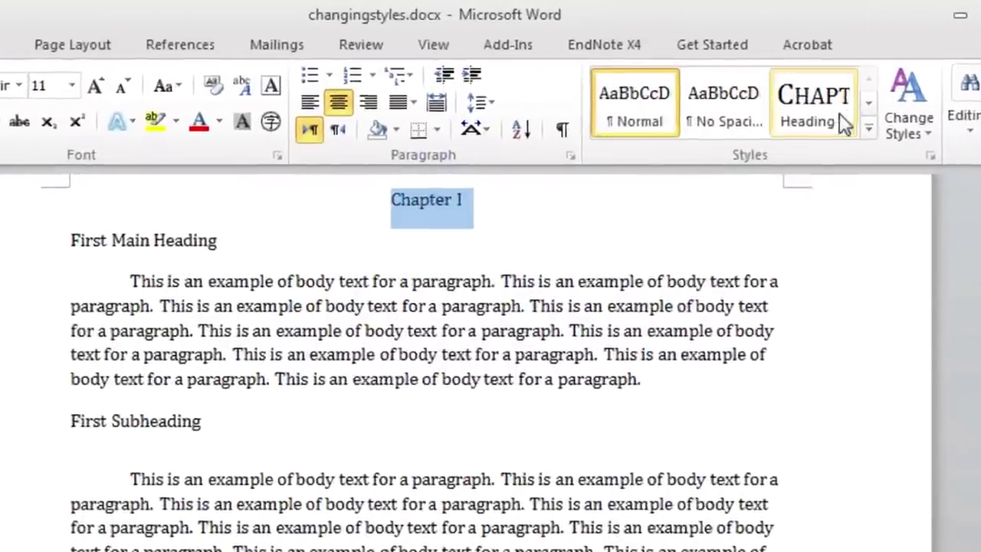
left_click(806, 84)
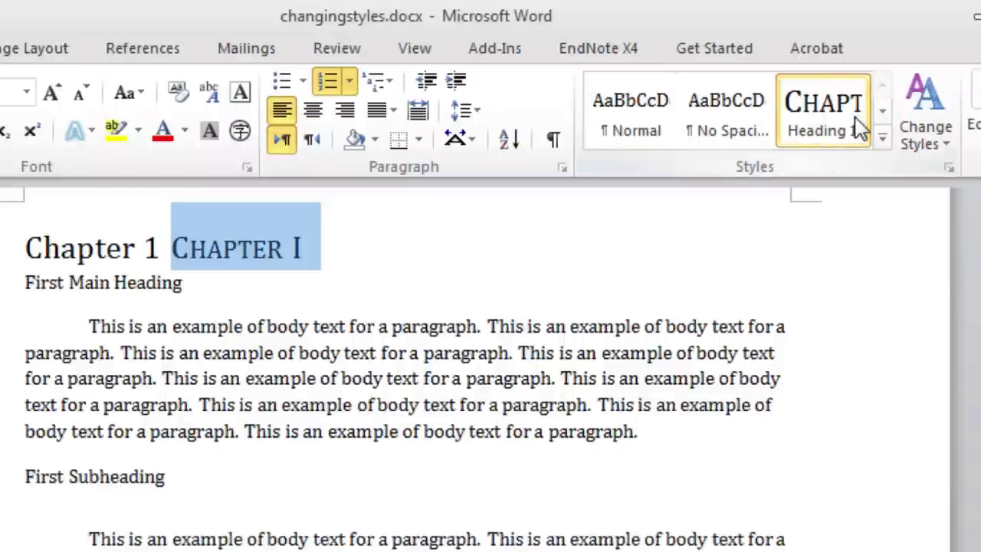
left_click_drag(186, 282, 31, 283)
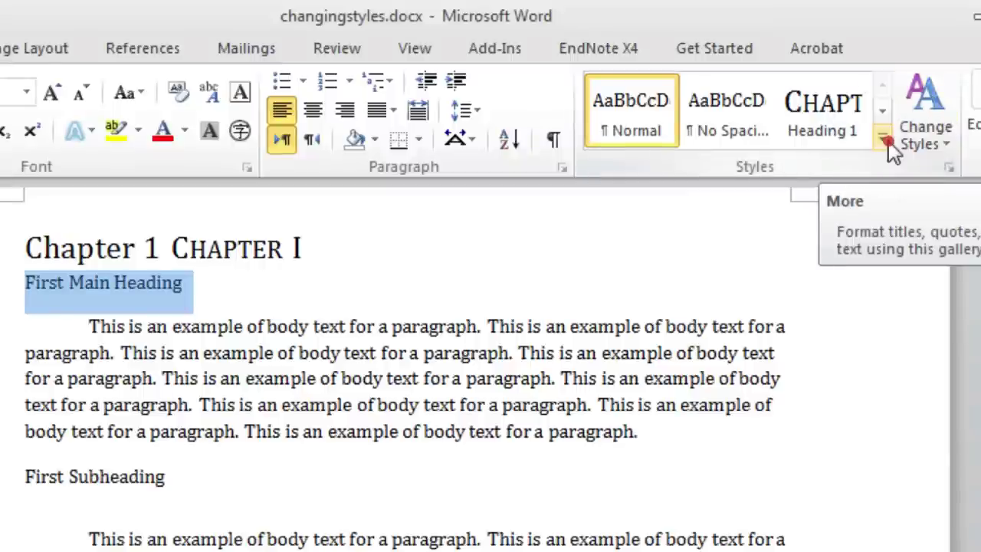
left_click(879, 138)
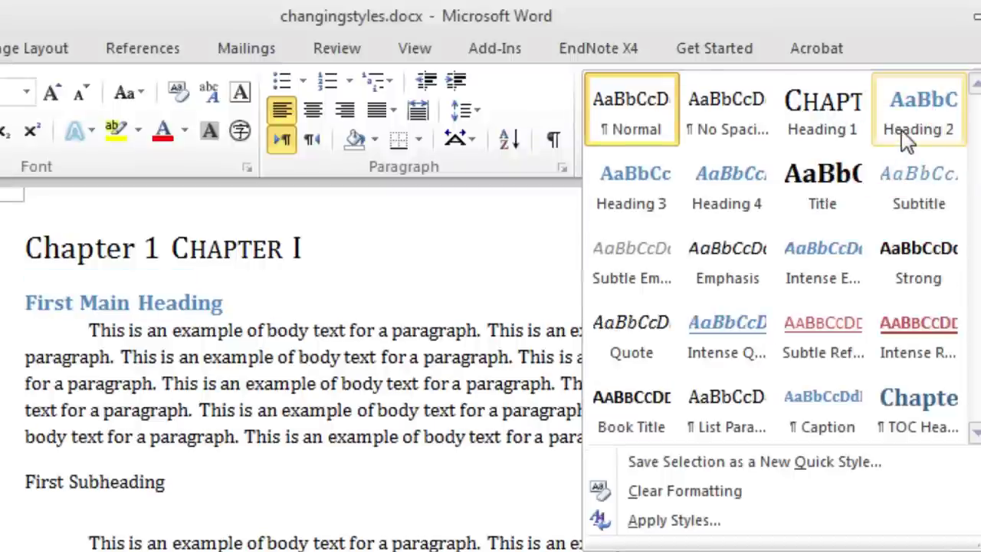
left_click(893, 150)
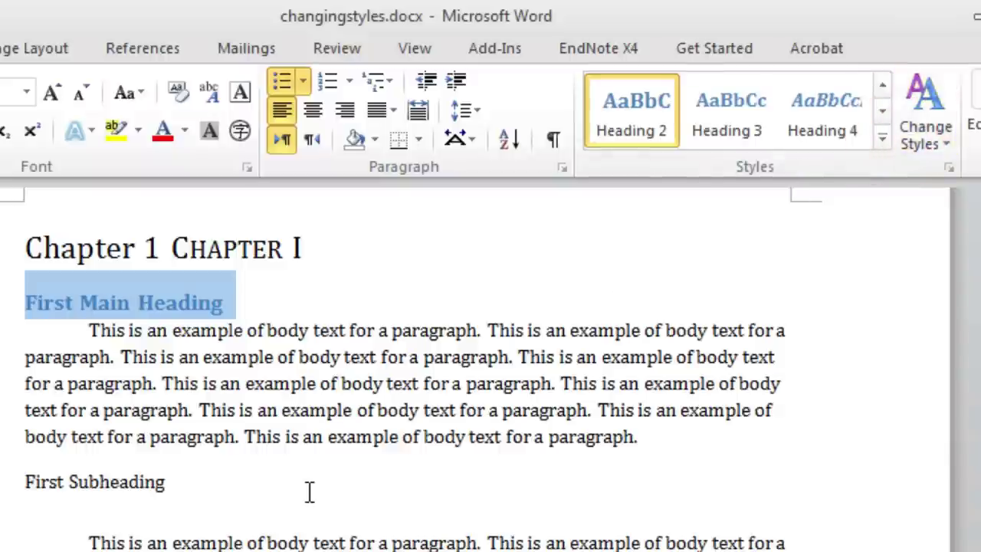
- Apply Heading 3 to First Subheading and Heading 4 to First Sub-subheading
left_click(176, 483)
triple_click(27, 481)
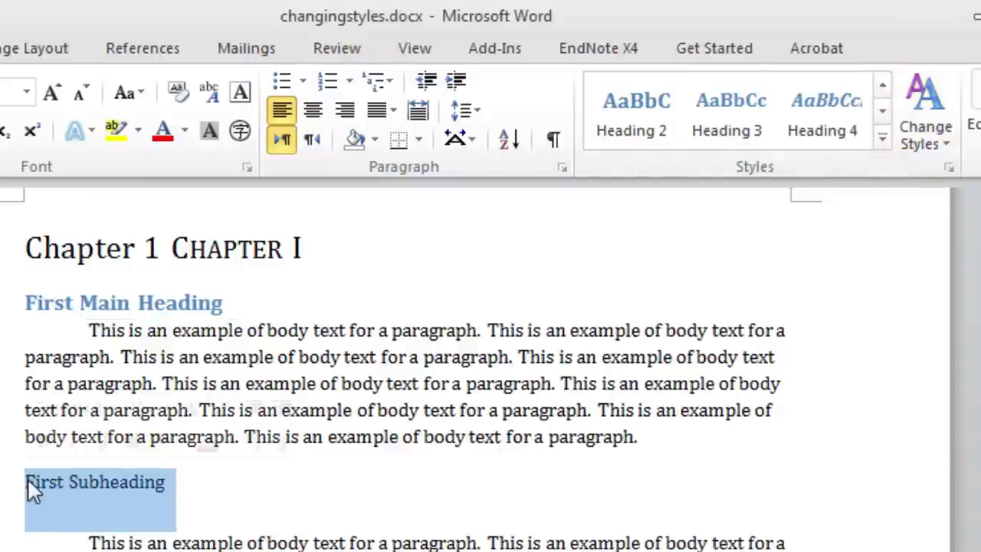
left_click(711, 149)
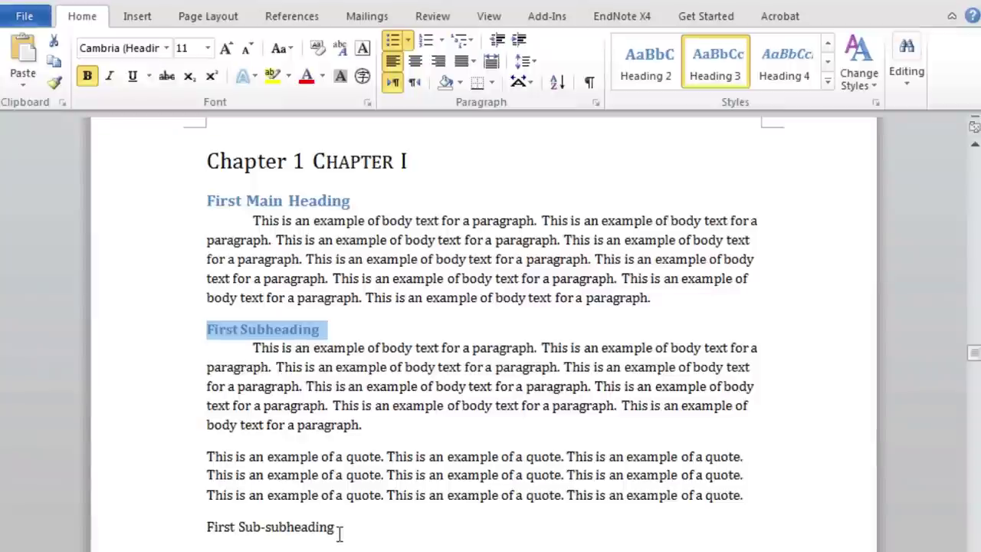
left_click_drag(337, 528, 222, 531)
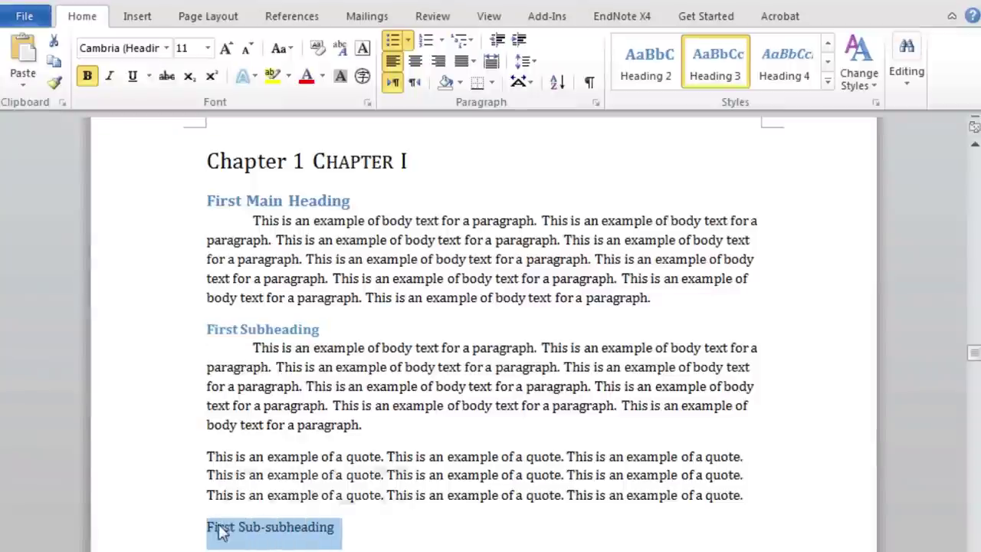
left_click(790, 81)
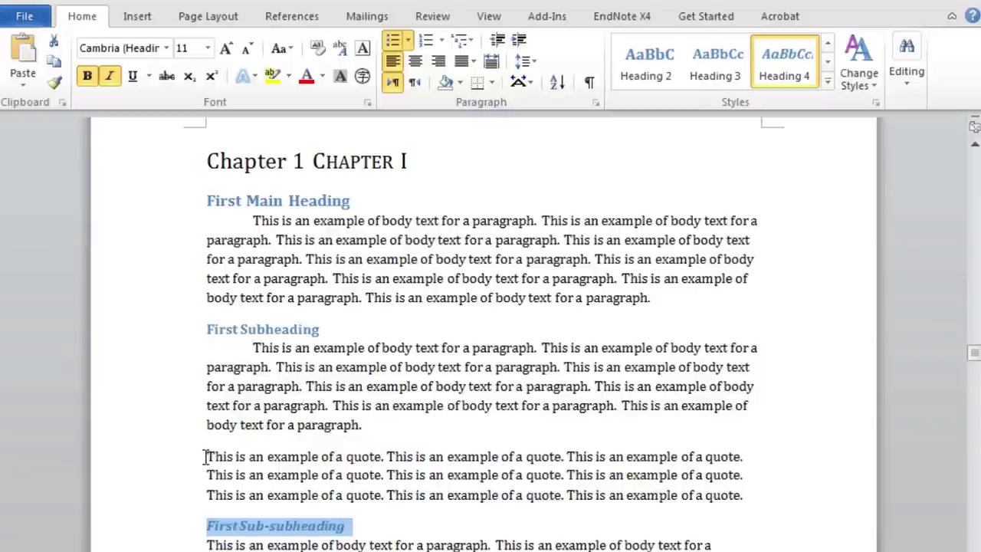
left_click_drag(205, 457, 747, 501)
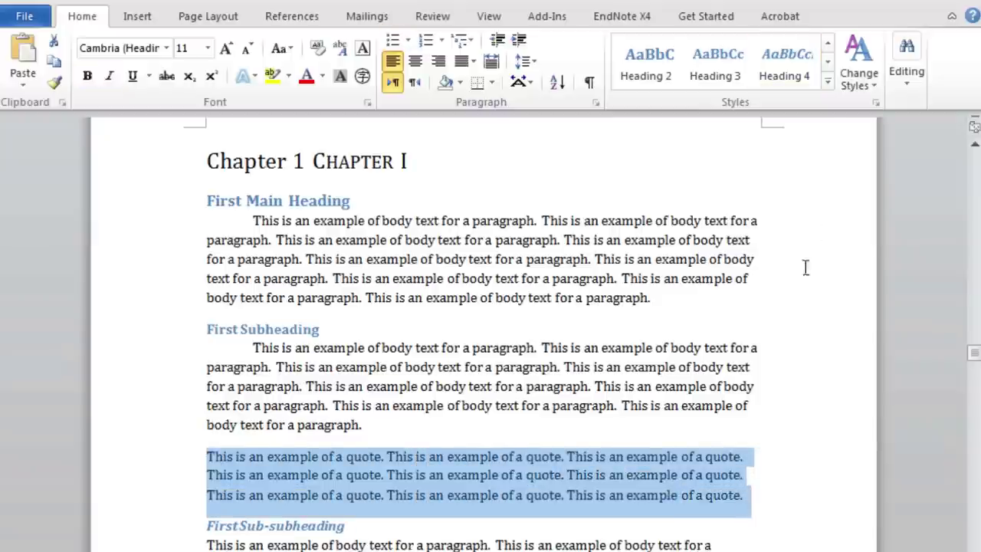
- Style the selected quote paragraph as Quote and the first body paragraph as Normal
left_click(827, 80)
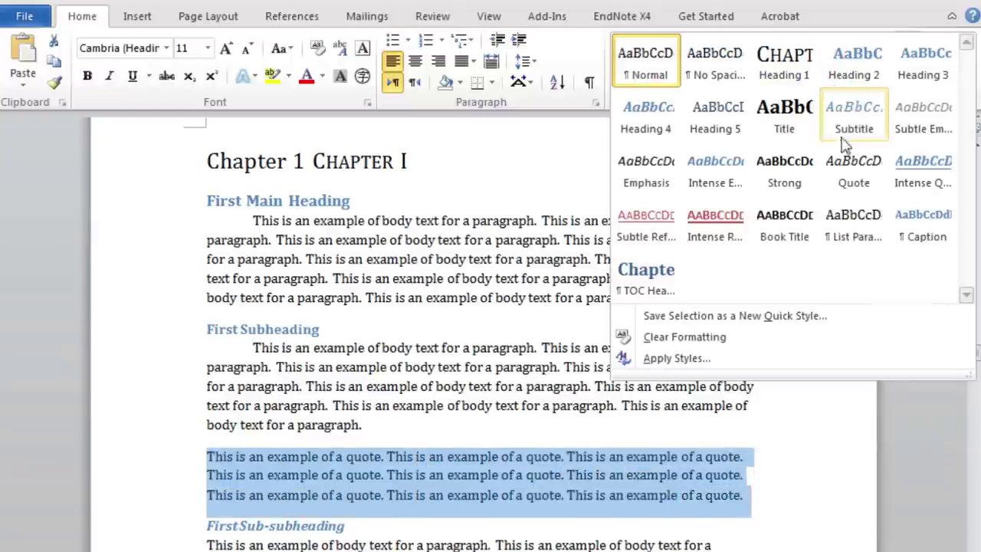
left_click(842, 162)
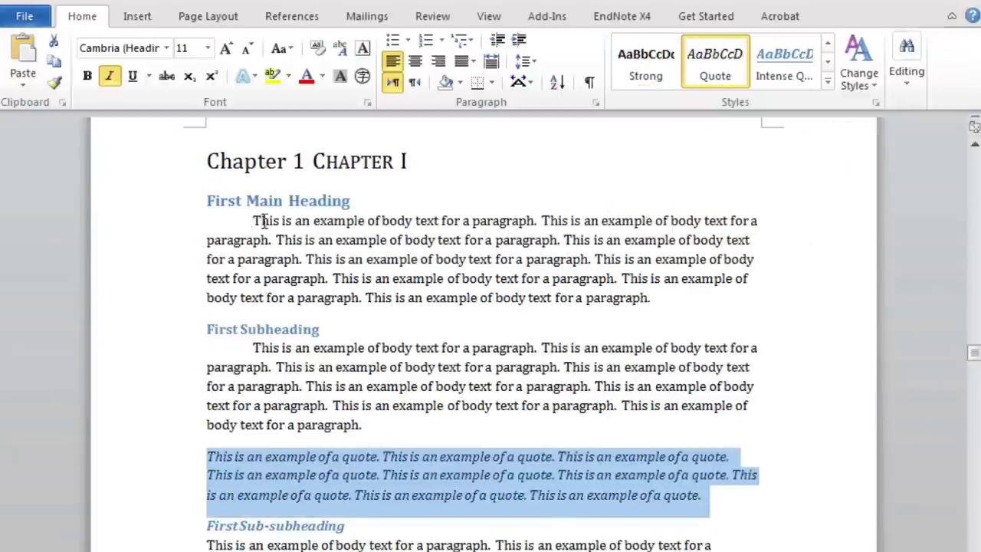
left_click_drag(262, 222, 657, 300)
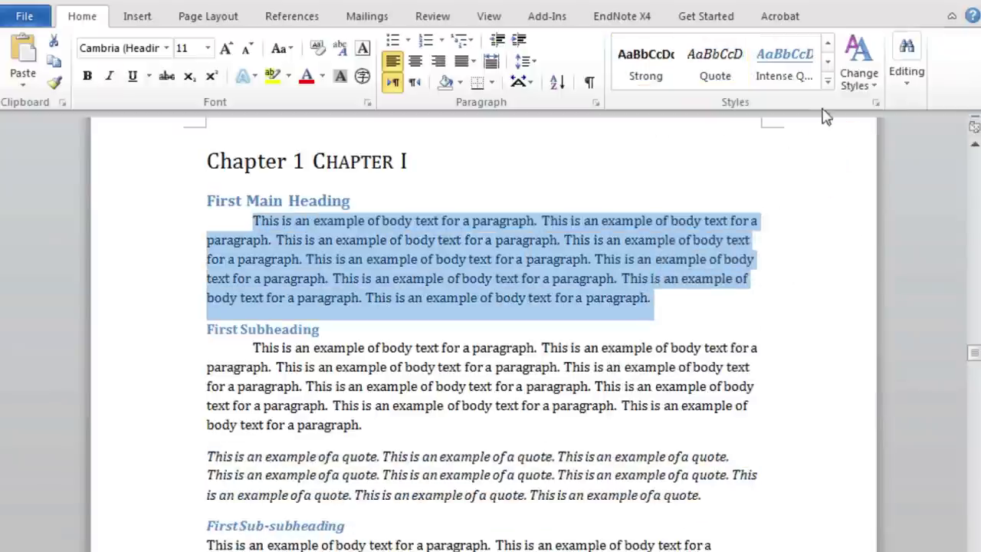
left_click(828, 80)
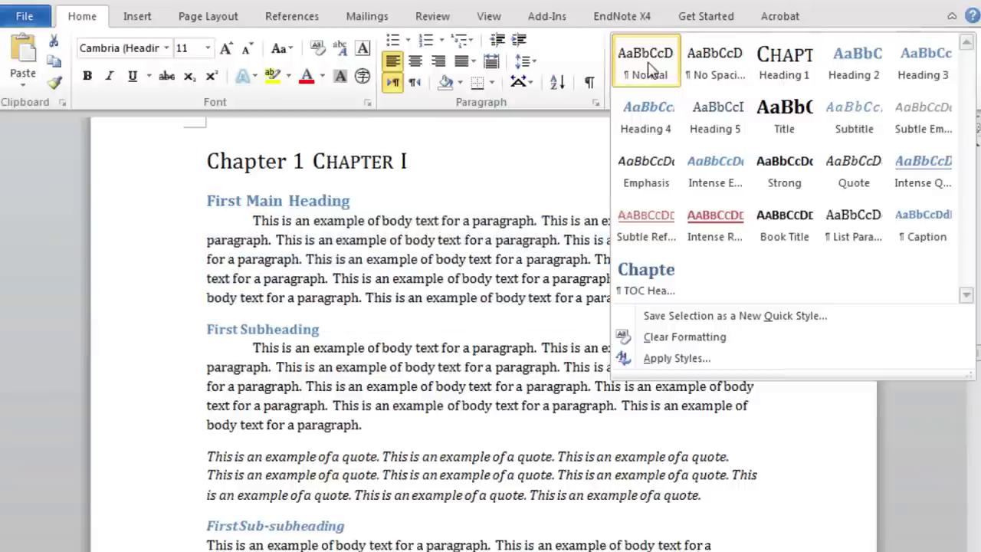
left_click(652, 70)
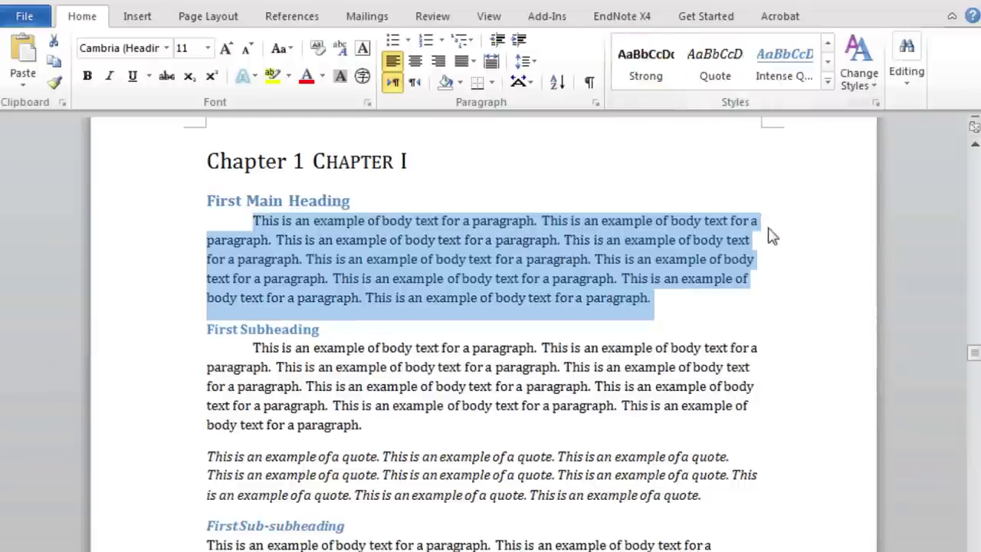
left_click(769, 222)
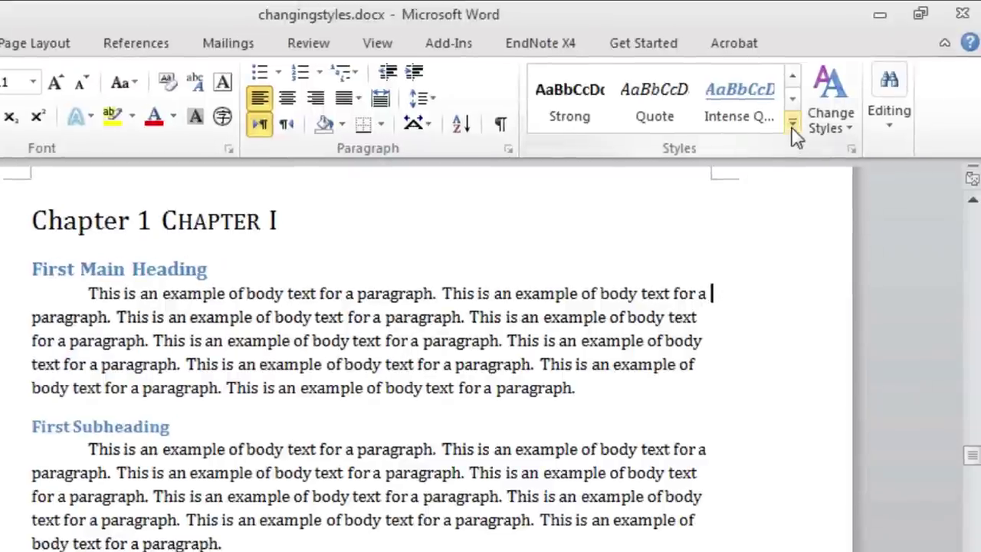
- Open the Modify Style dialog for the Heading 1 style
left_click(792, 124)
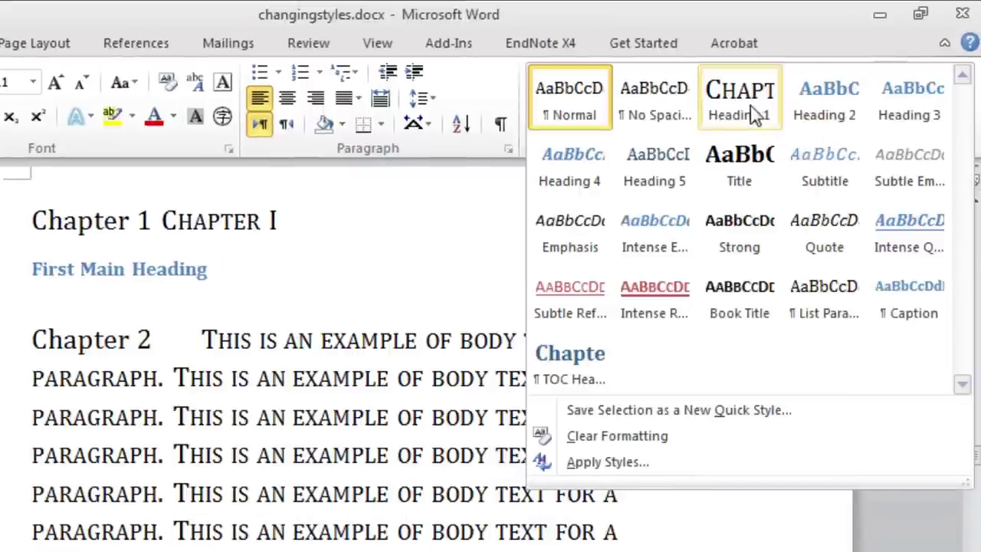
right_click(754, 113)
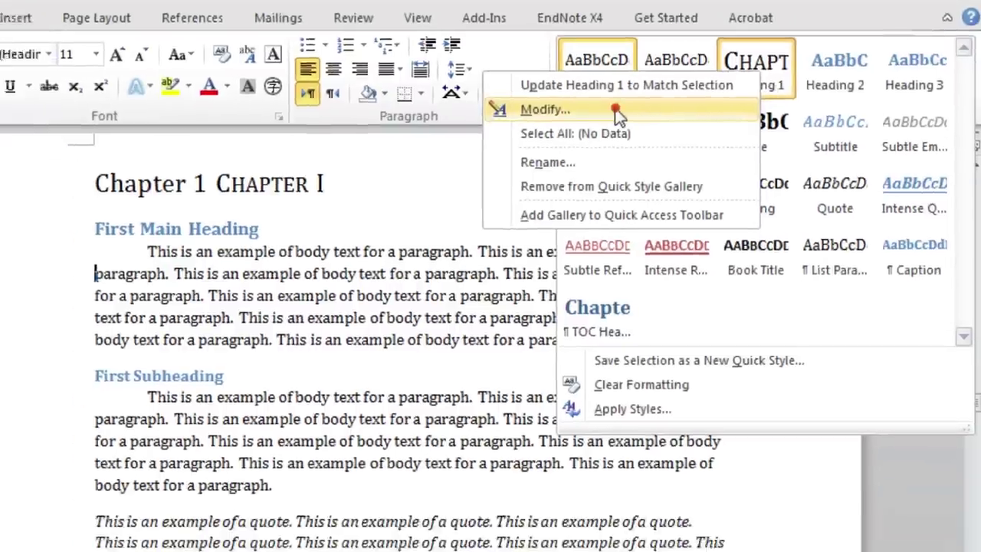
left_click(515, 142)
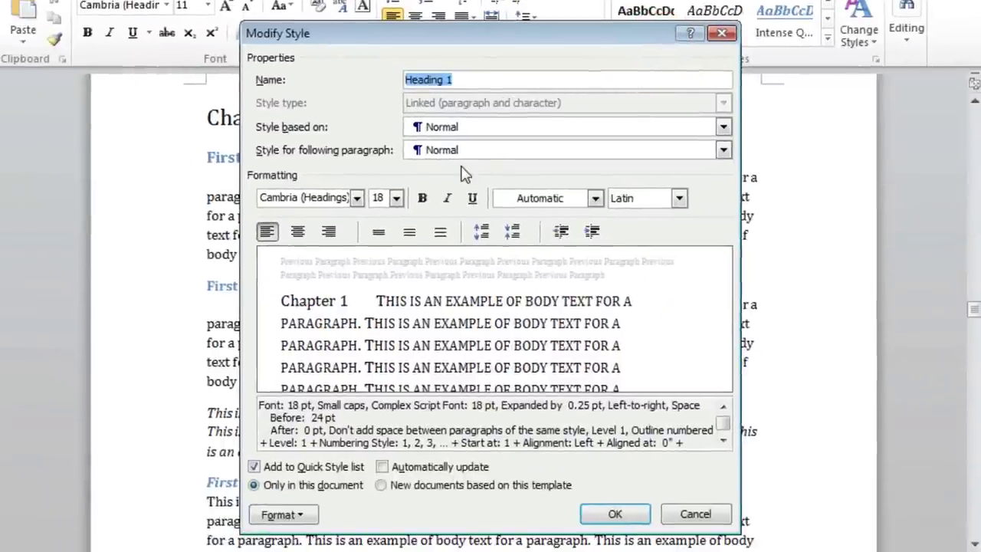
- Set Heading 1 to Times New Roman 12 pt, bold, black, centred, single line spacing
left_click(357, 199)
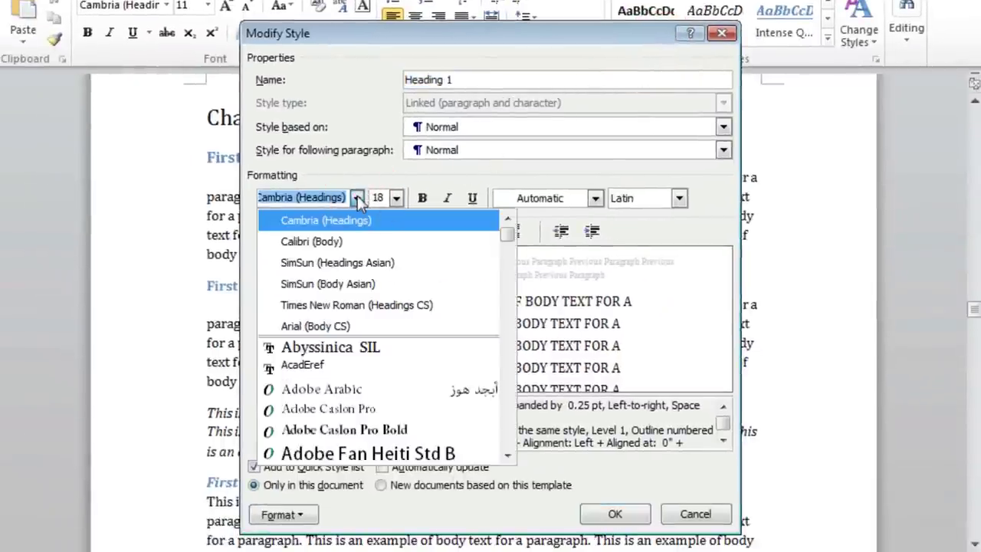
left_click(351, 305)
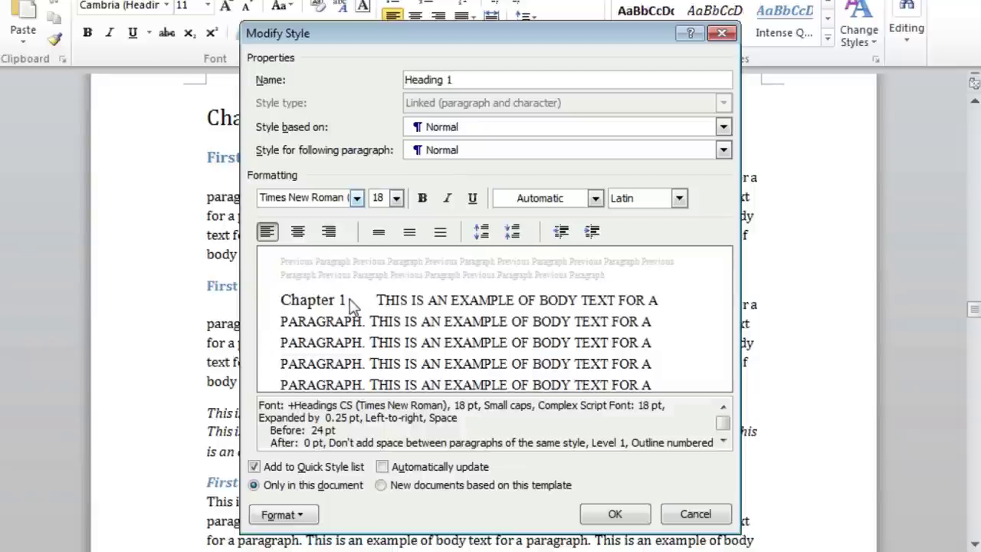
left_click(397, 198)
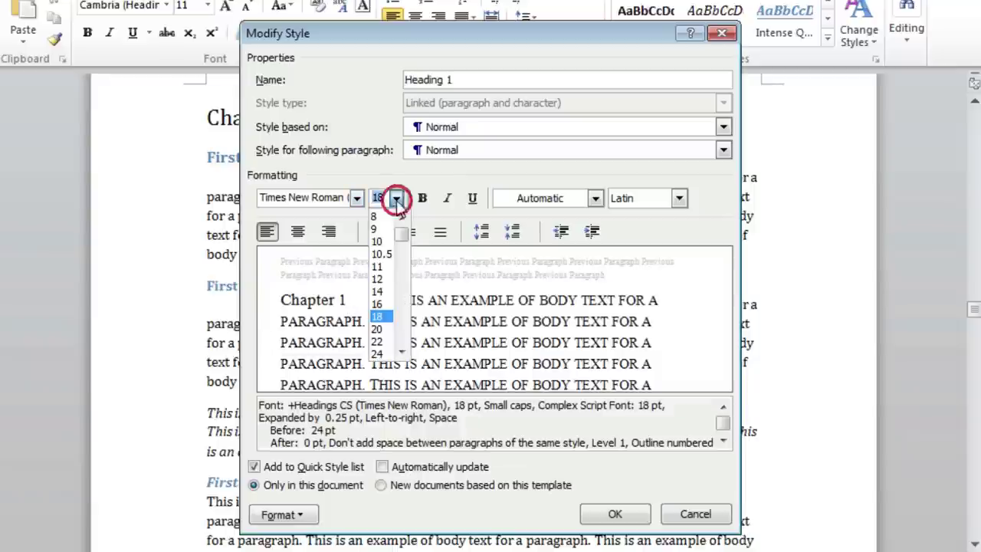
left_click(381, 279)
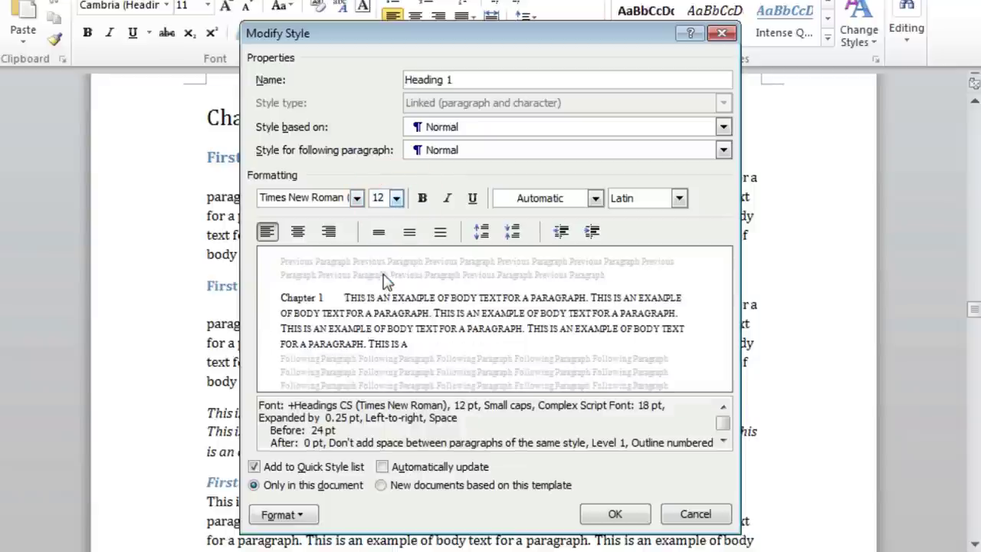
left_click(422, 199)
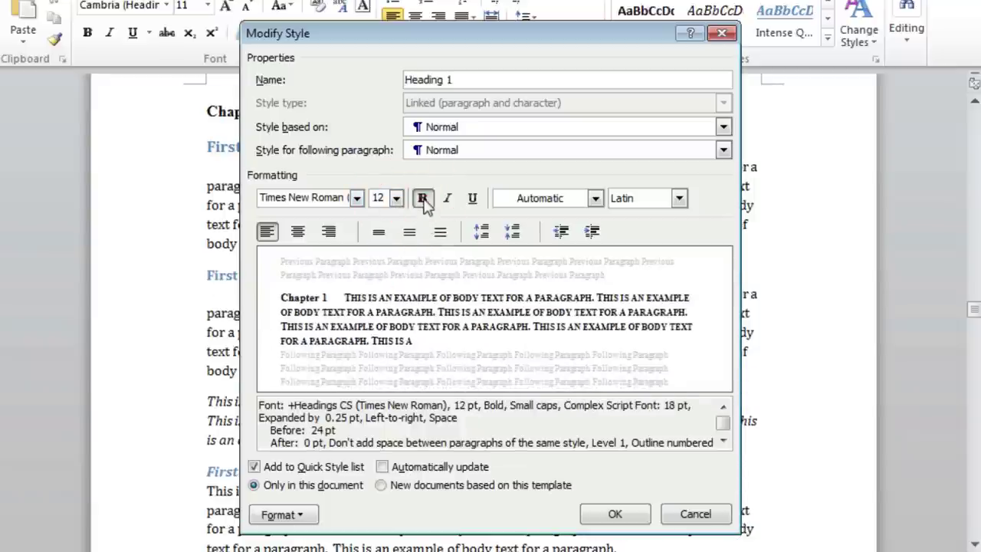
left_click(595, 200)
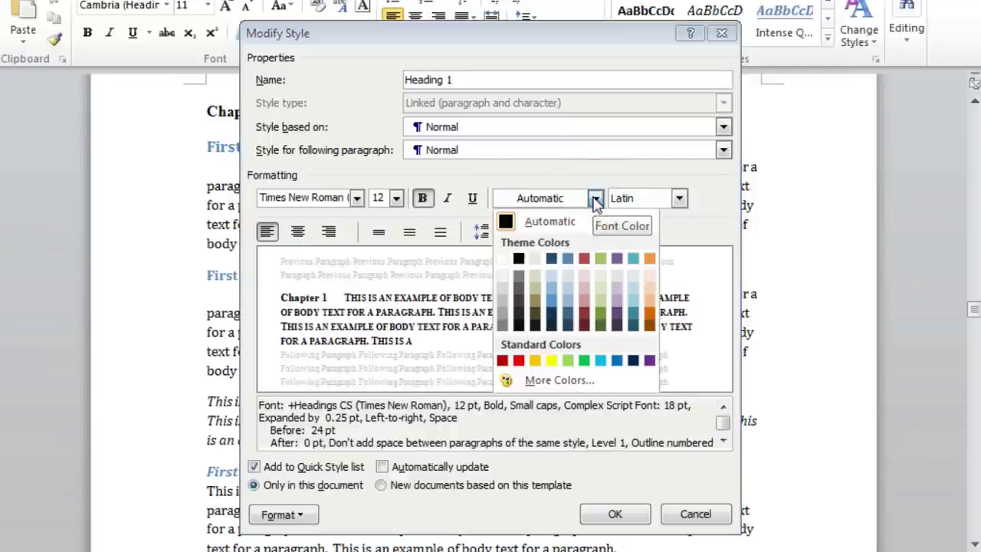
left_click(519, 259)
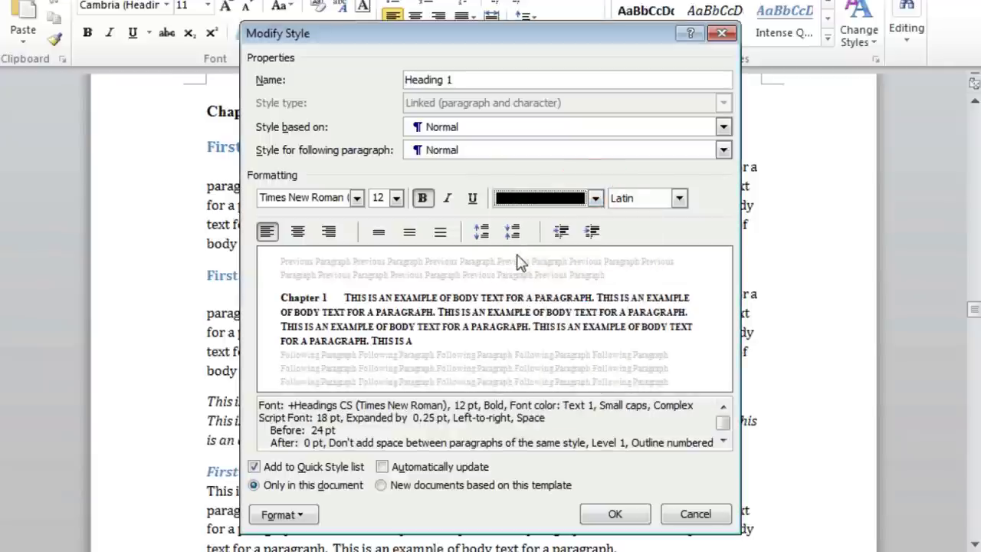
left_click(298, 231)
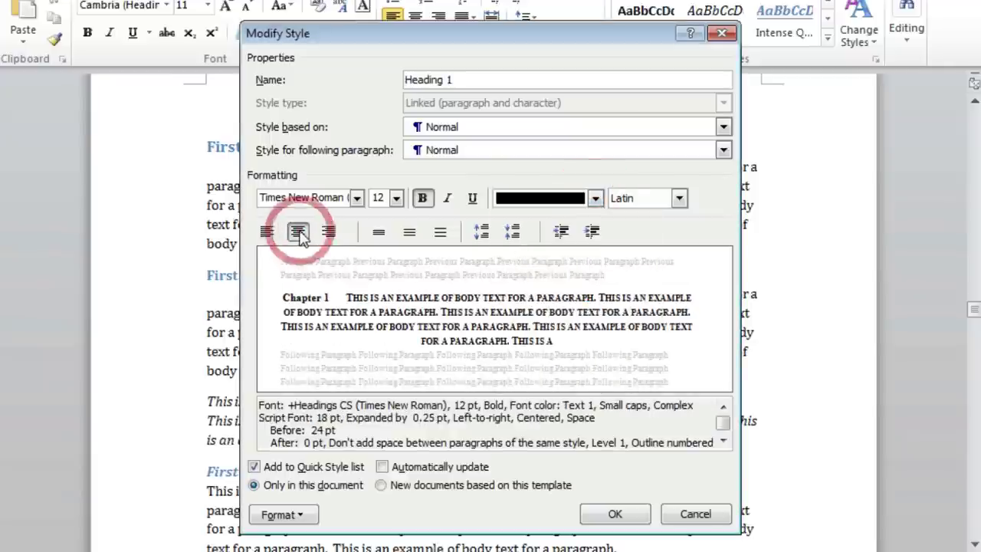
left_click(378, 233)
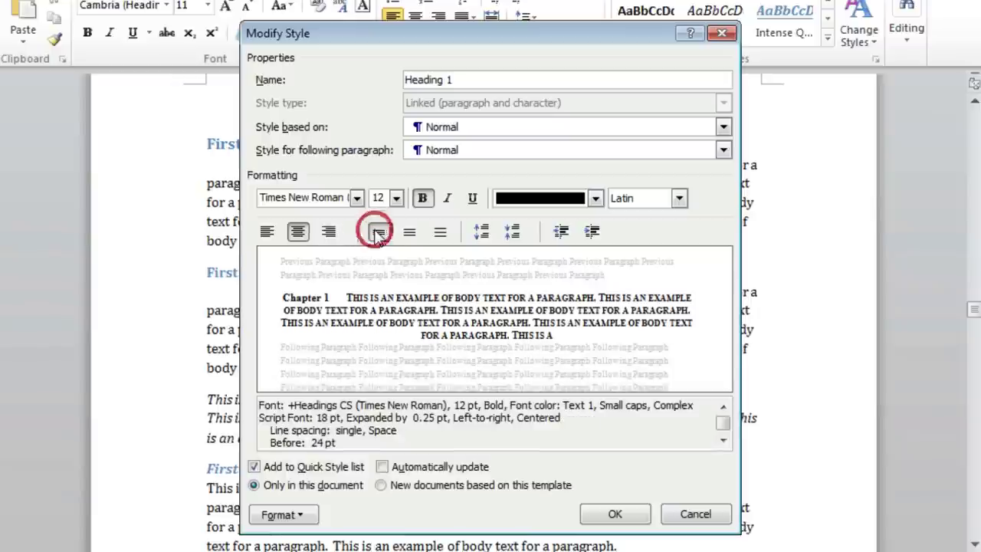
- In Heading 1's paragraph settings, enable Page break before and set spacing Before to 72 pt
left_click(299, 514)
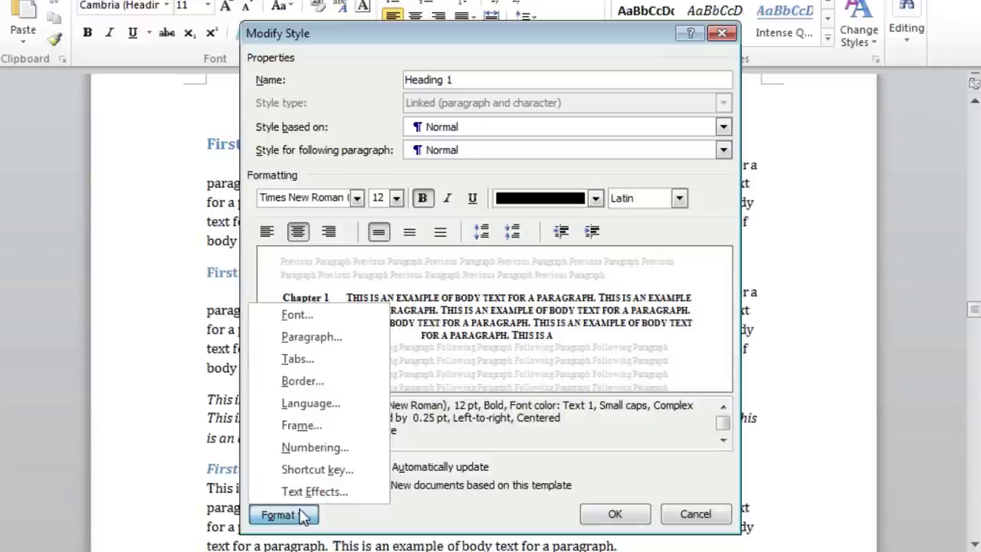
left_click(314, 339)
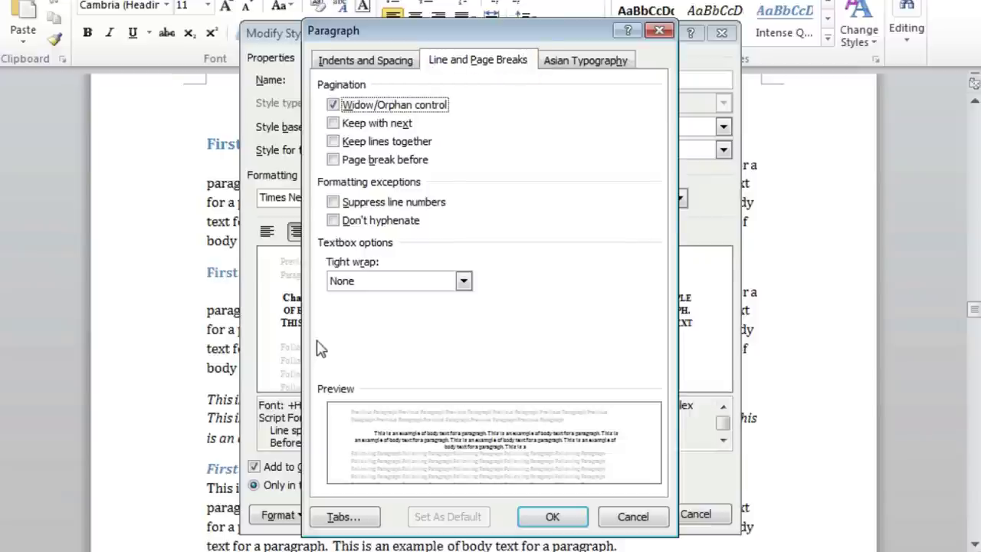
left_click(333, 161)
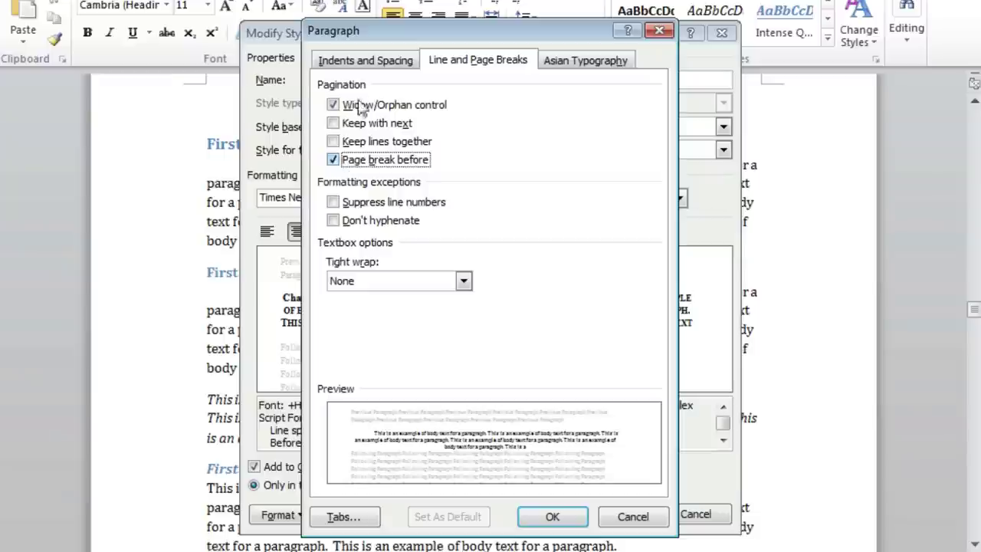
left_click(362, 65)
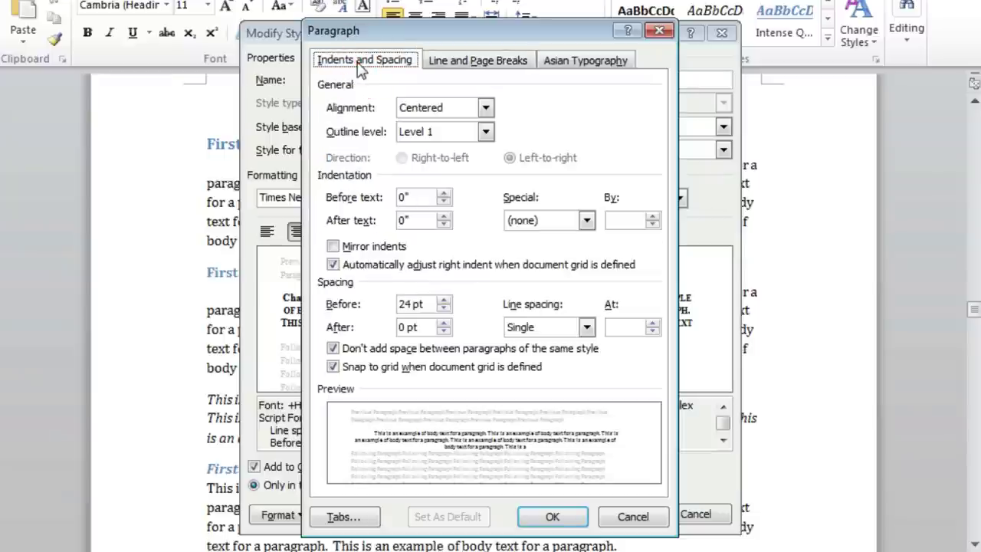
double_click(399, 305)
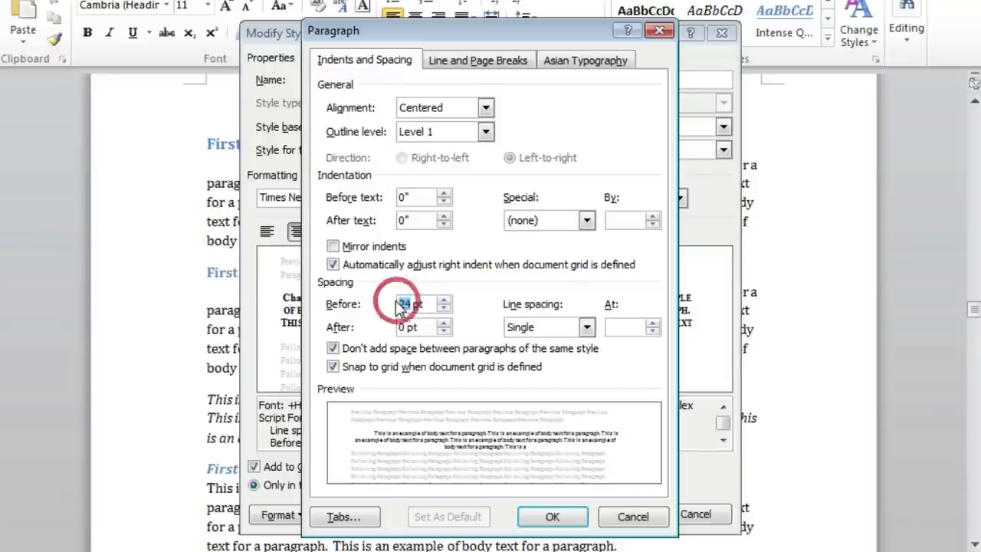
type("72")
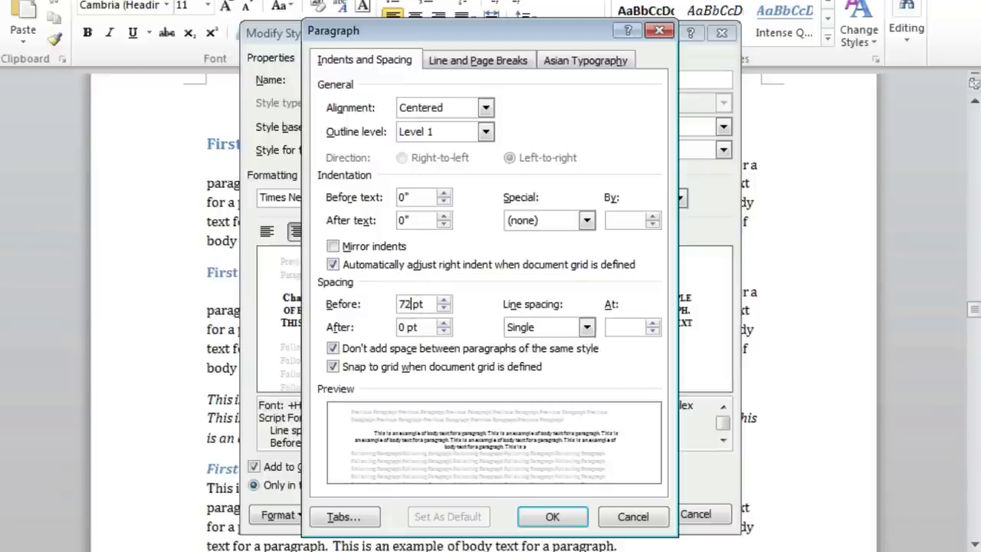
key("Tab")
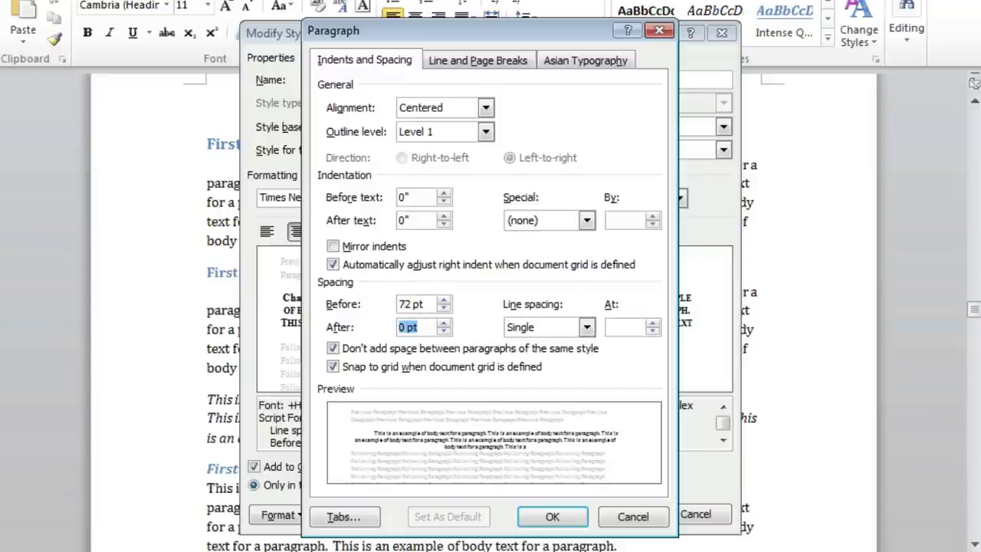
left_click(549, 516)
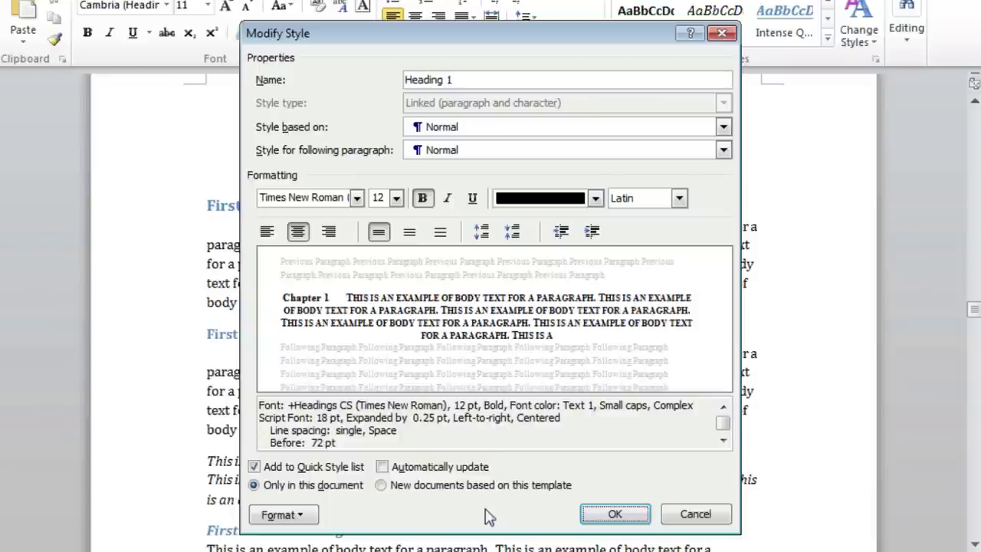
- Turn off Small caps in Heading 1's font settings and confirm the modified style
left_click(311, 515)
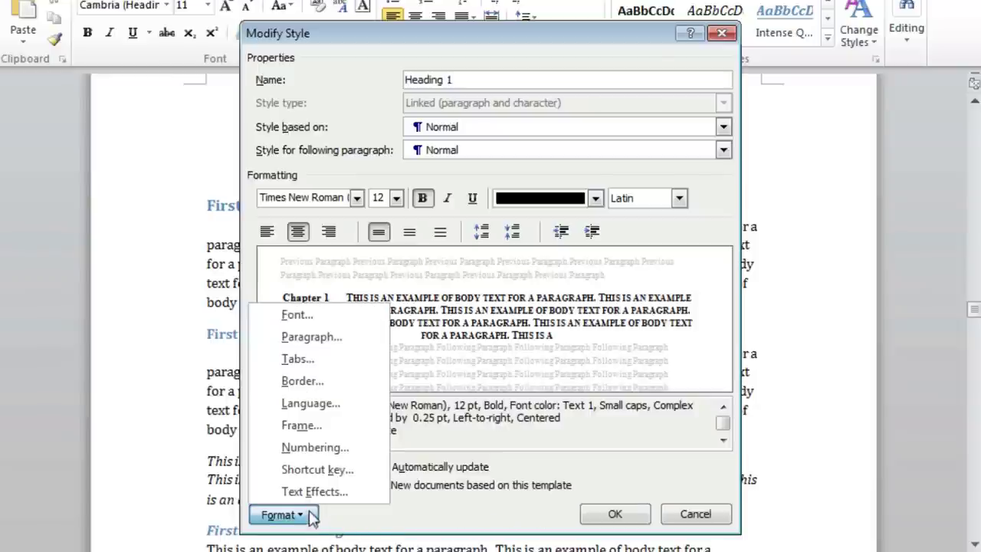
left_click(287, 319)
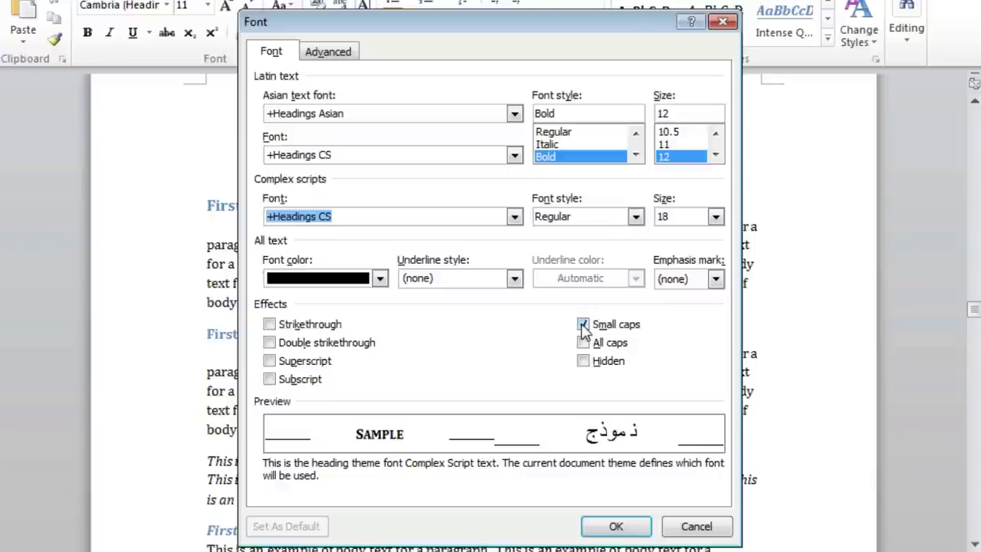
left_click(582, 326)
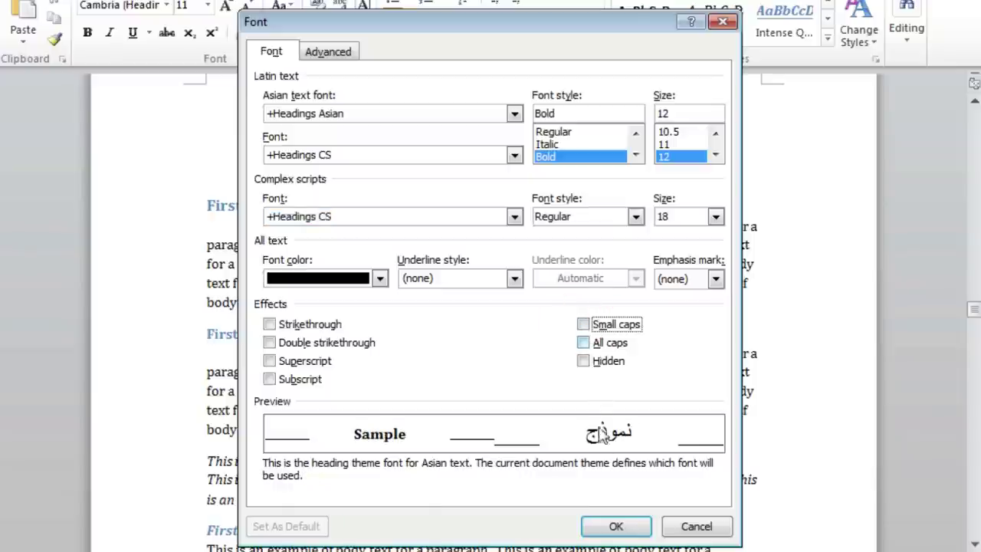
left_click(615, 525)
left_click(612, 514)
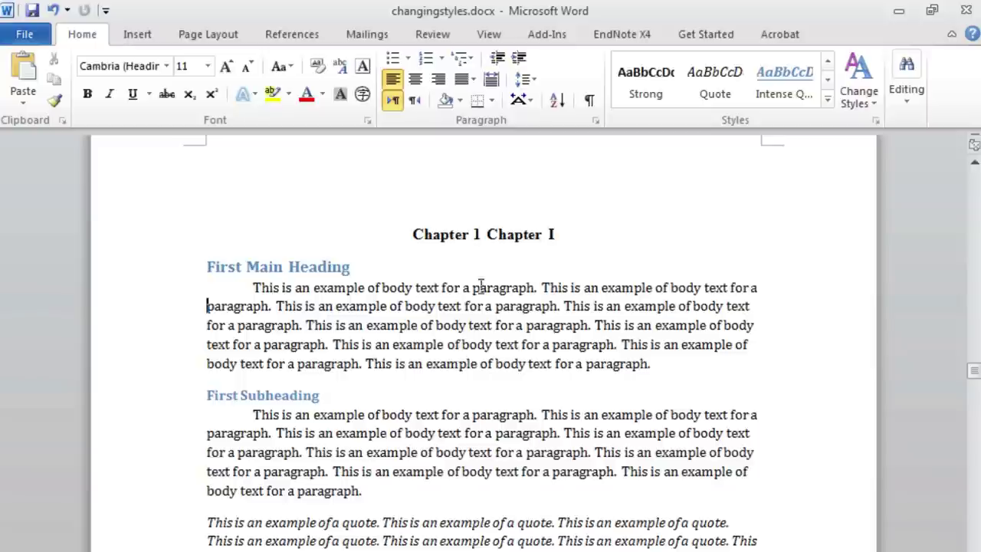
- Delete the automatic 'Chapter 1' list number and centre the 'Chapter I' title
left_click(486, 233)
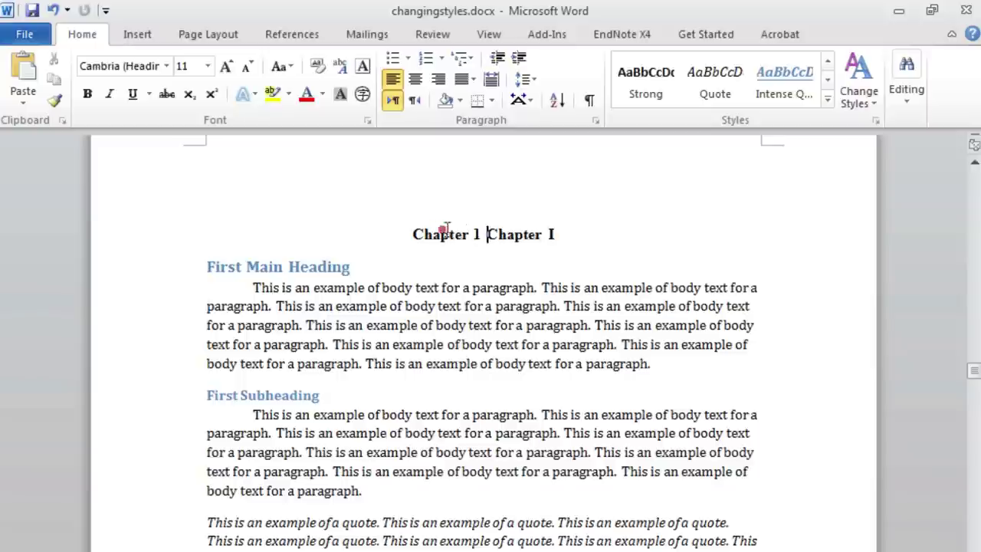
left_click(403, 231)
key("BackSpace")
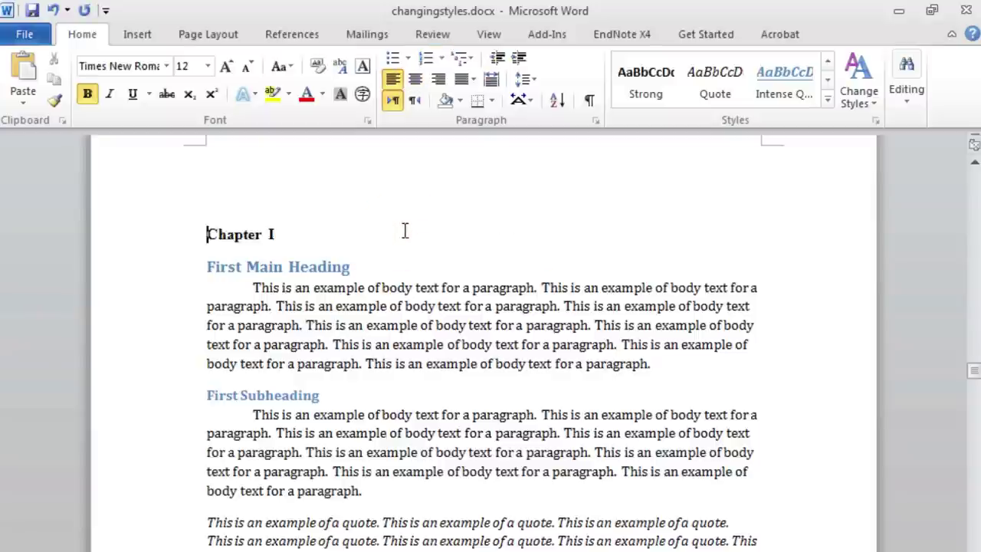
left_click(415, 79)
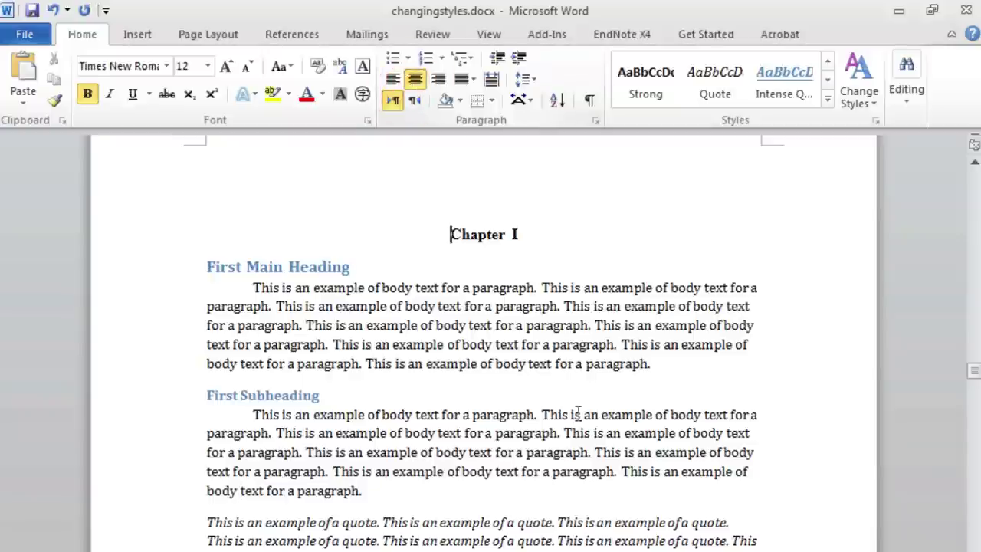